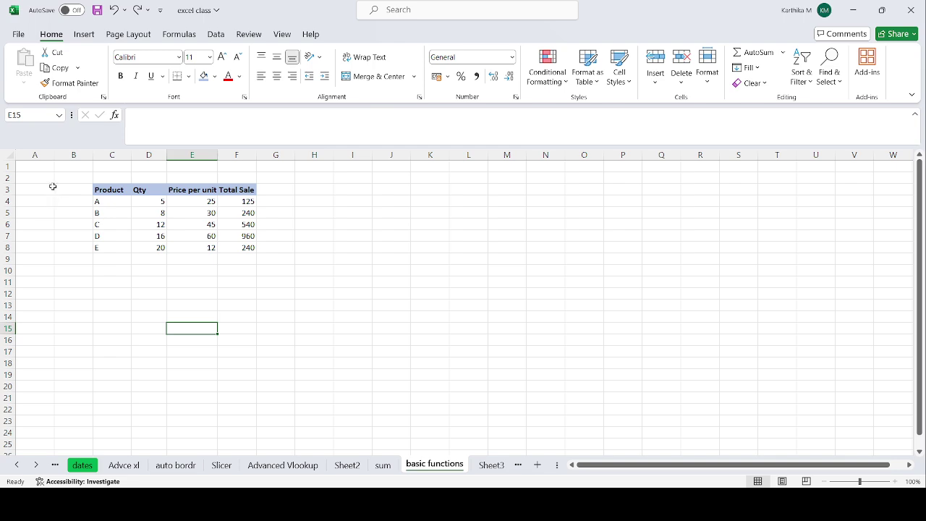
click(153, 258)
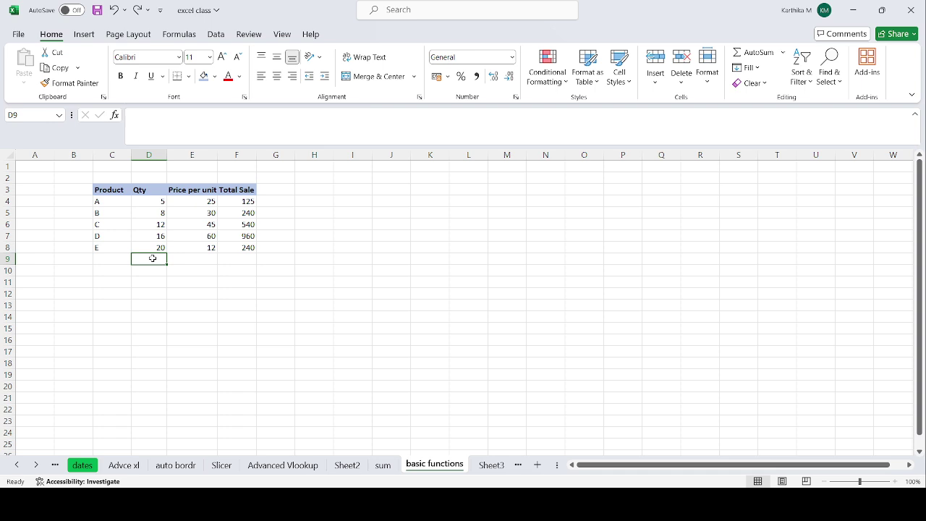
click(157, 202)
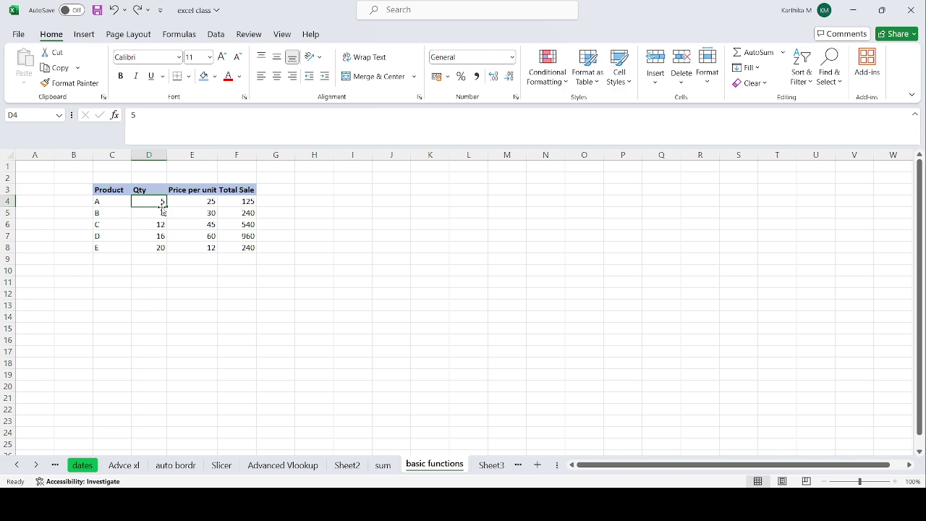
click(159, 213)
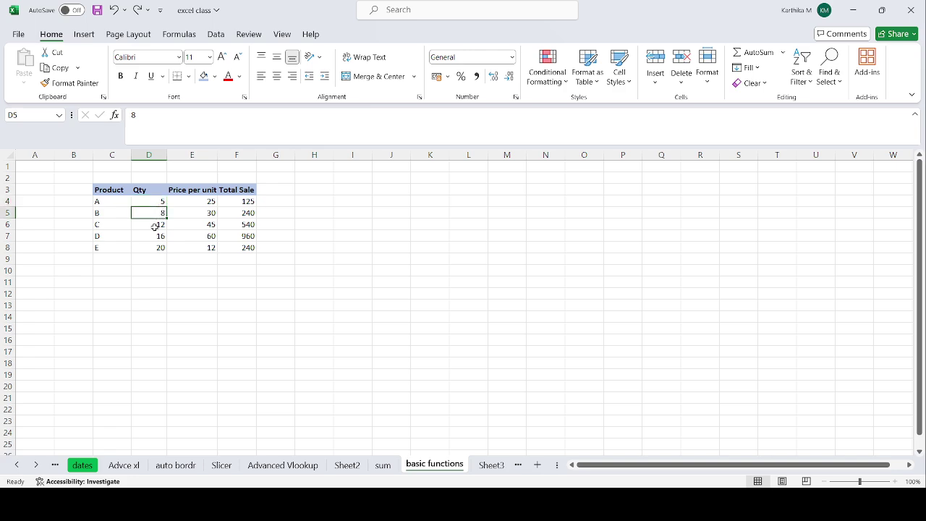
click(154, 226)
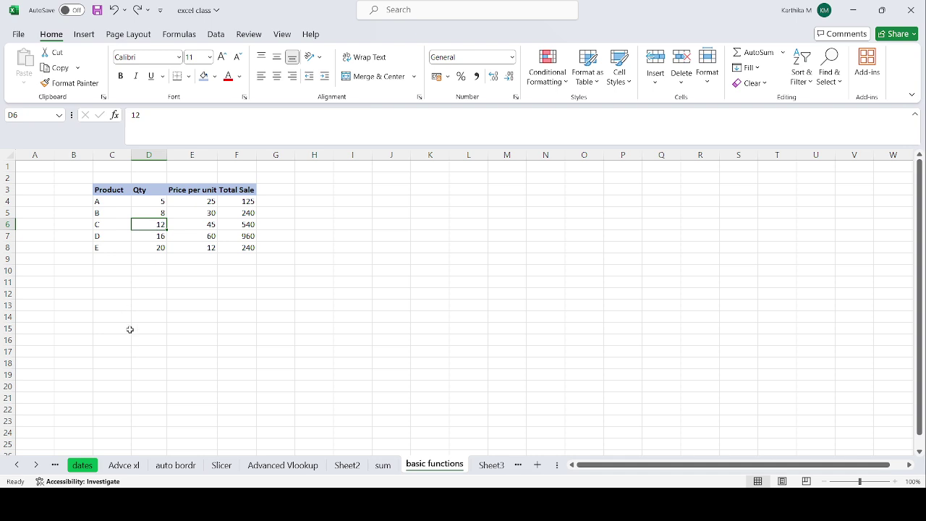
click(144, 261)
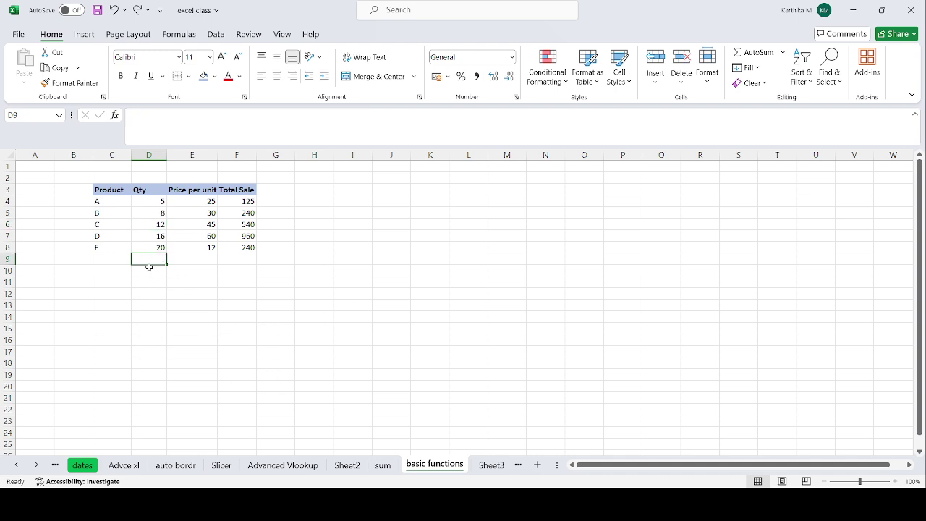
click(185, 324)
- Total the Qty column in D9 and the Price per unit column in E9 using AutoSum
click(156, 256)
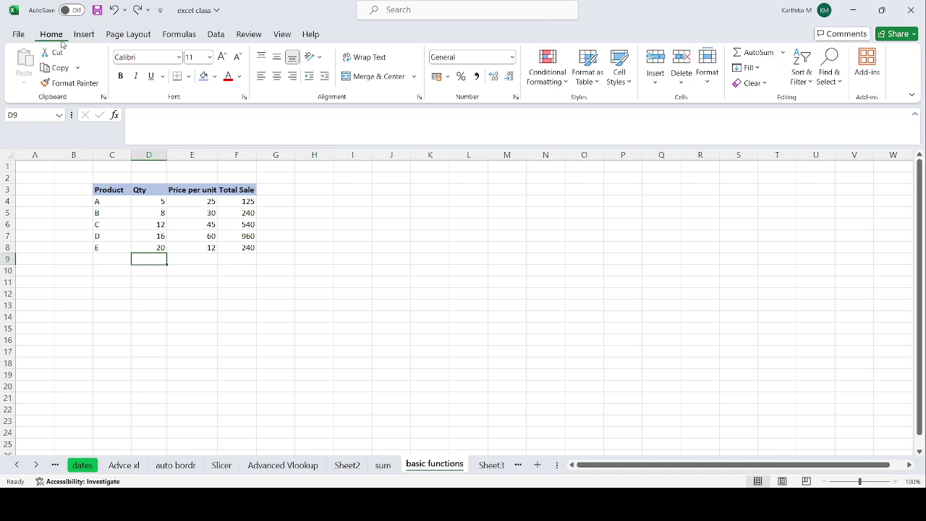
click(763, 55)
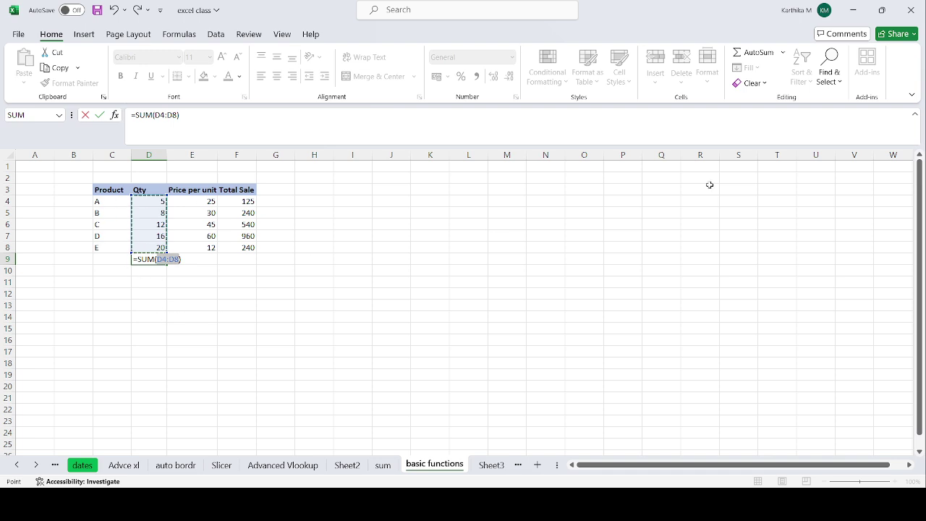
key(Return)
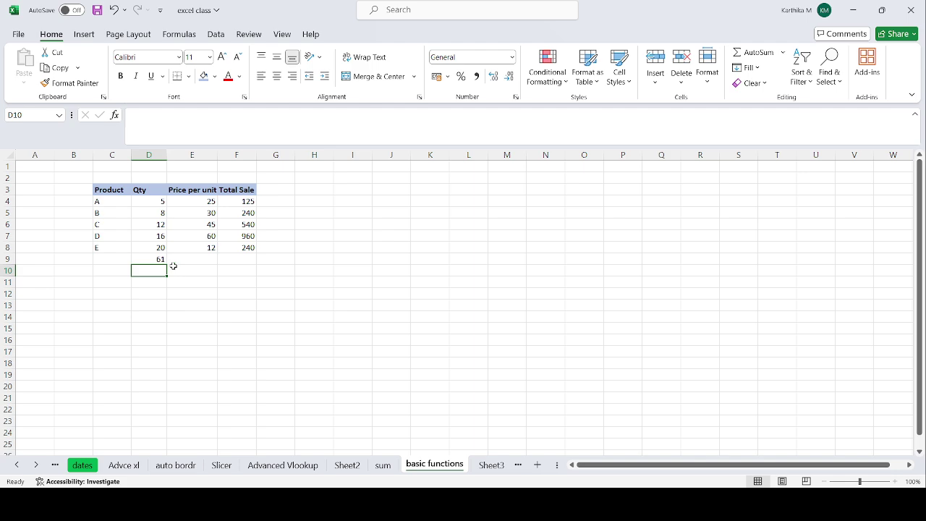
click(196, 259)
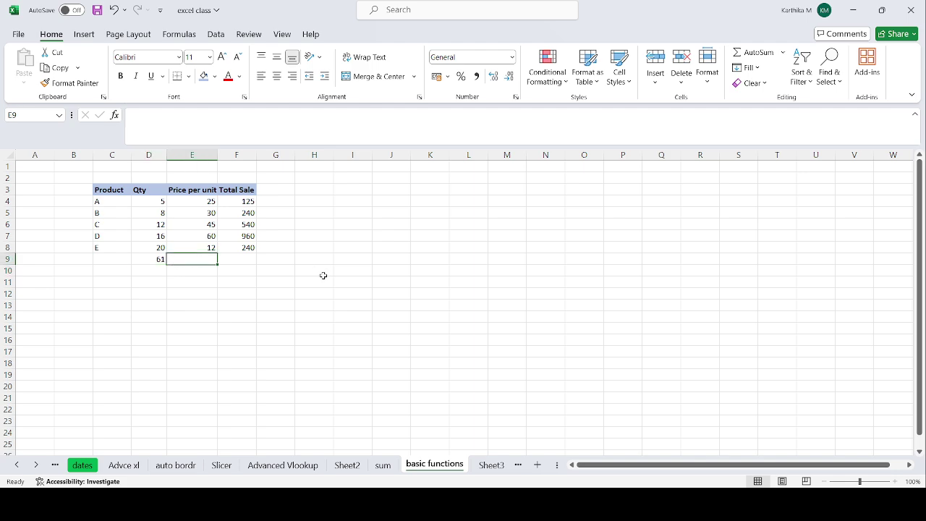
click(763, 56)
key(Return)
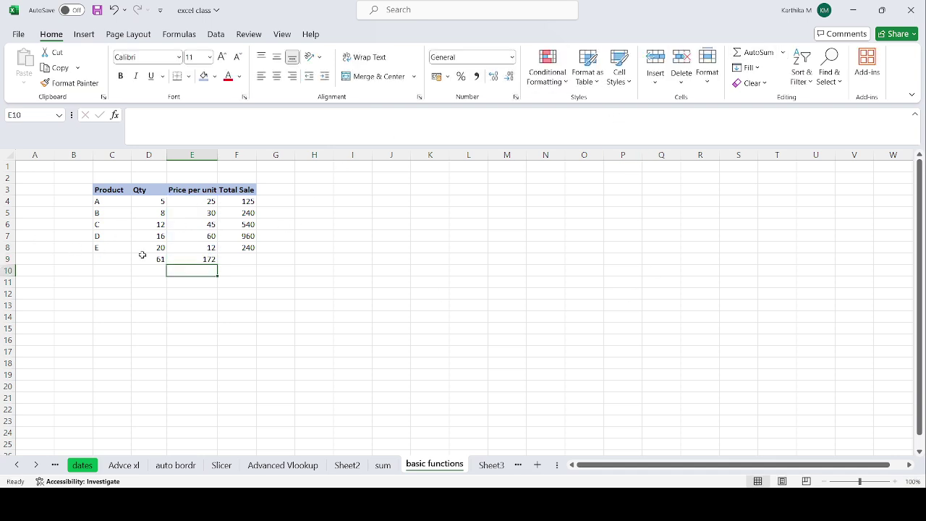
- Clear the totals from D9 and E9 below the product table
drag(145, 257, 233, 257)
key(BackSpace)
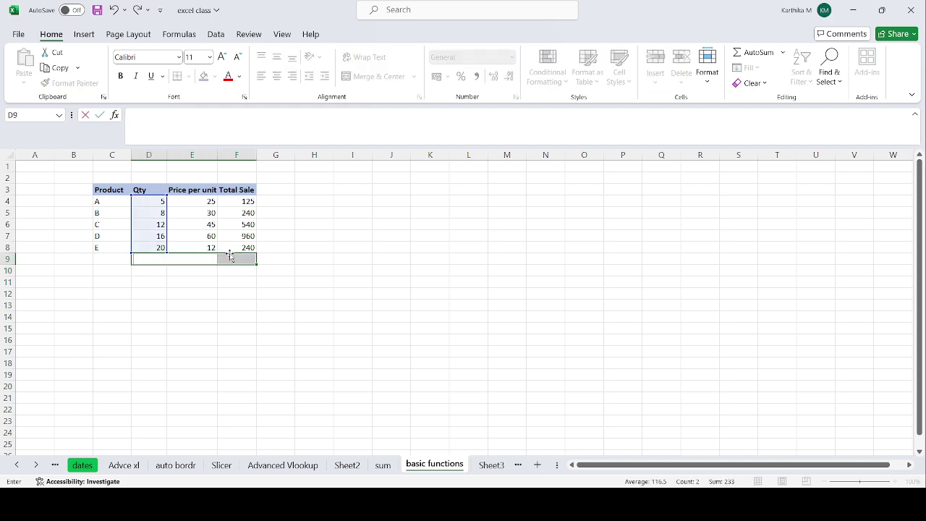
click(407, 261)
click(206, 259)
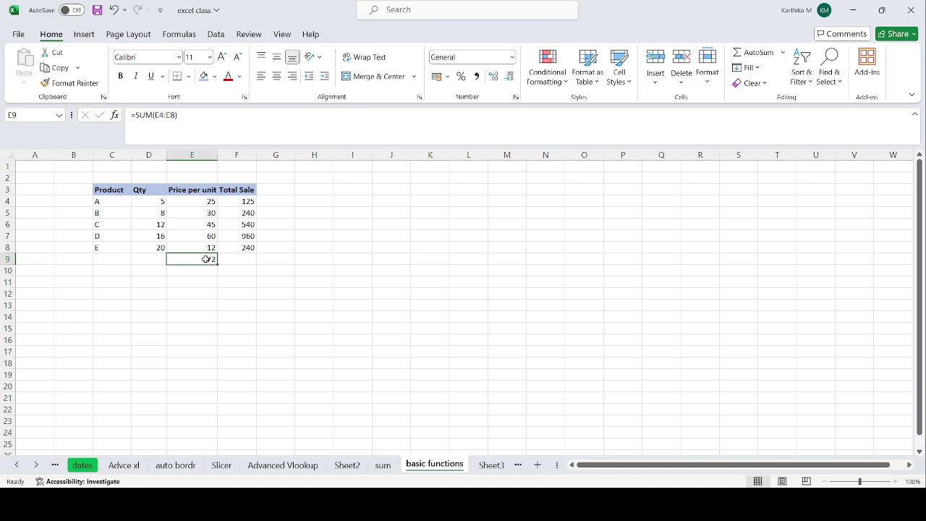
key(BackSpace)
click(304, 262)
- Enter the formula =sum(D4:D8) in D9 to total the Qty column manually
click(156, 258)
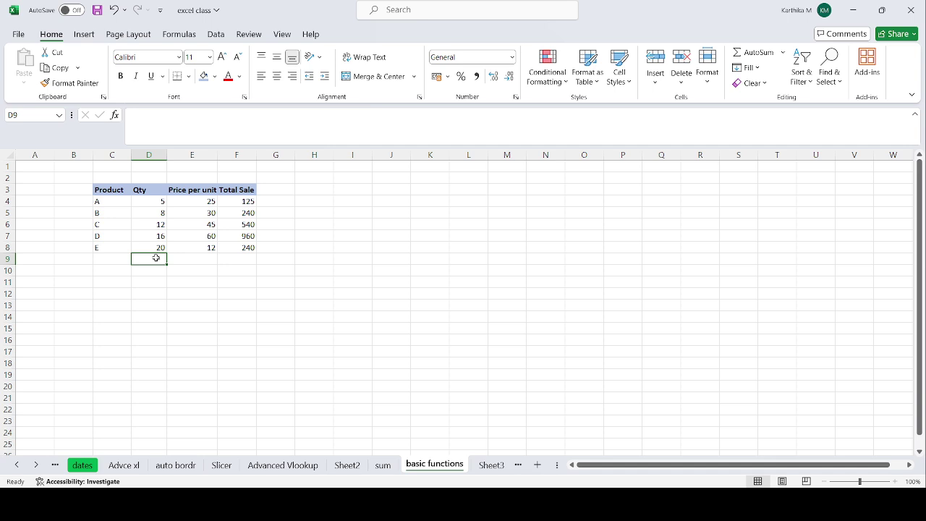
text(=)
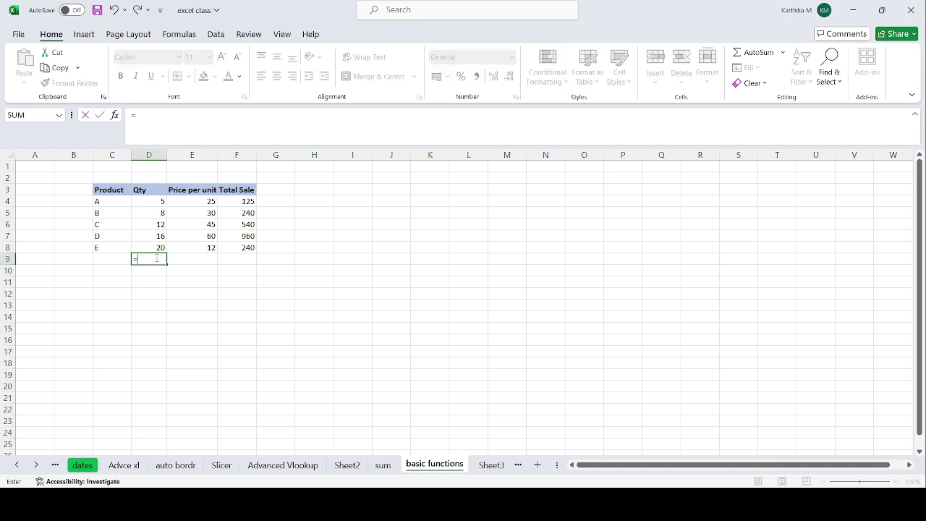
text(sum()
drag(161, 201, 161, 248)
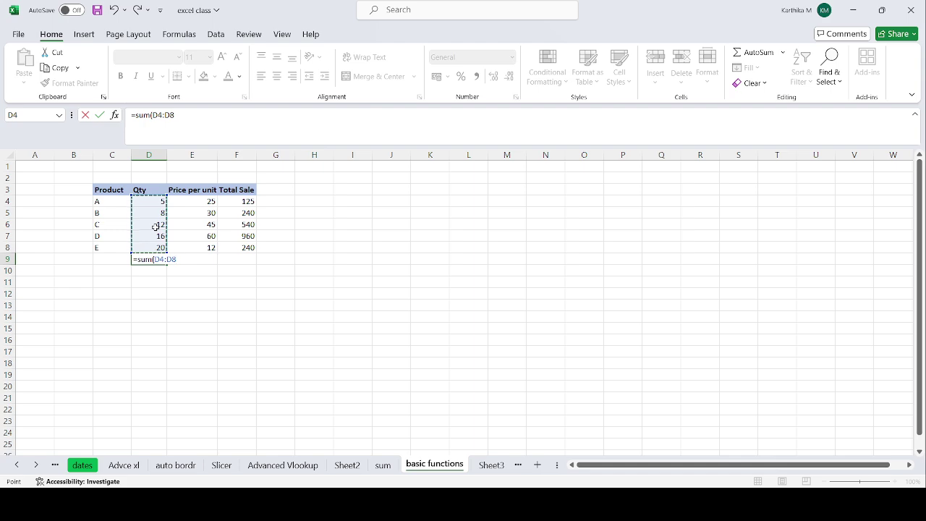
text())
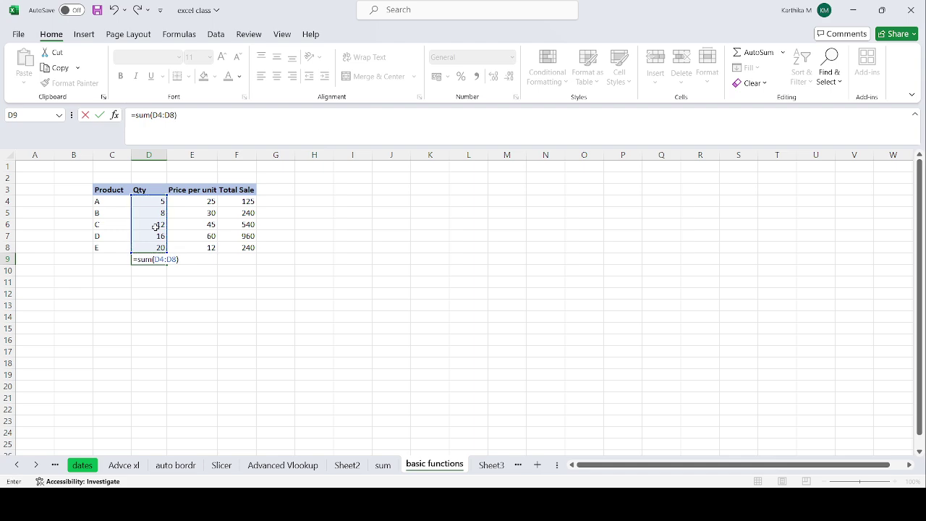
key(Return)
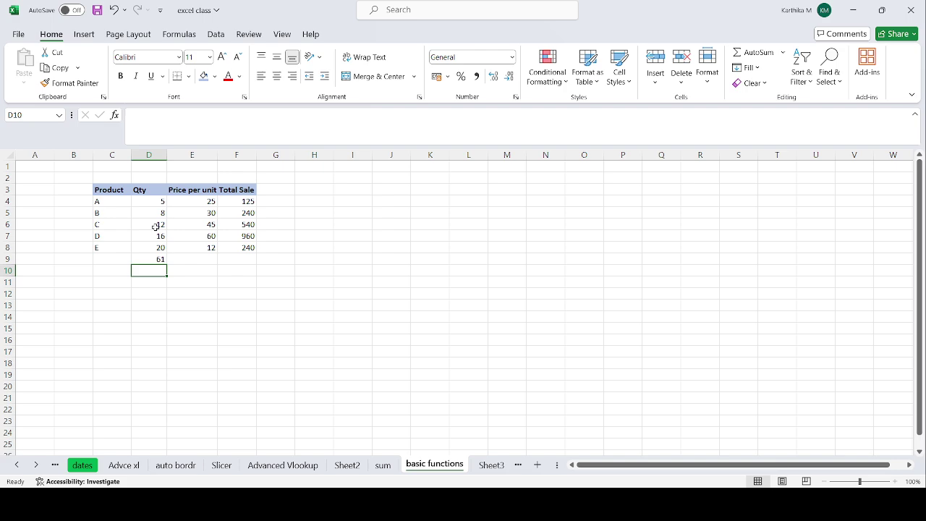
- Fill the sum formula from D9 across to F9 and check the formula in each total cell
click(157, 258)
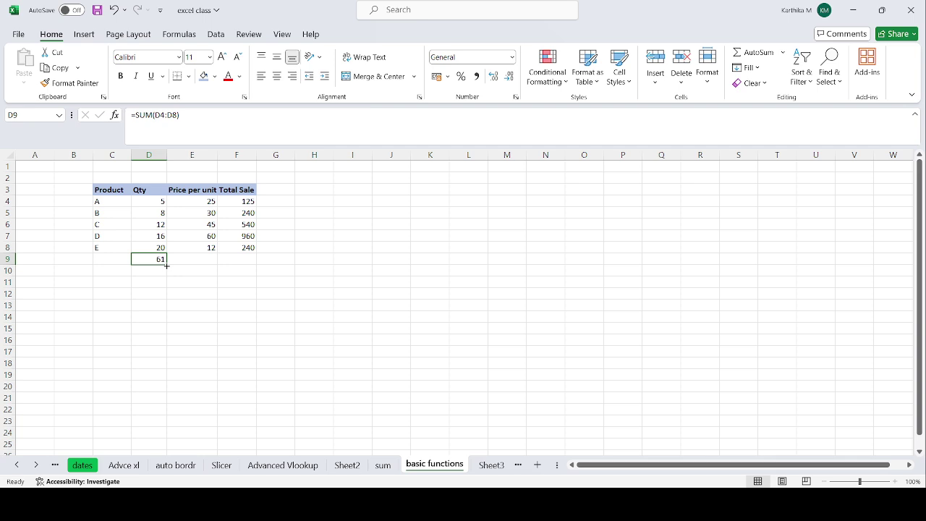
drag(167, 265, 266, 262)
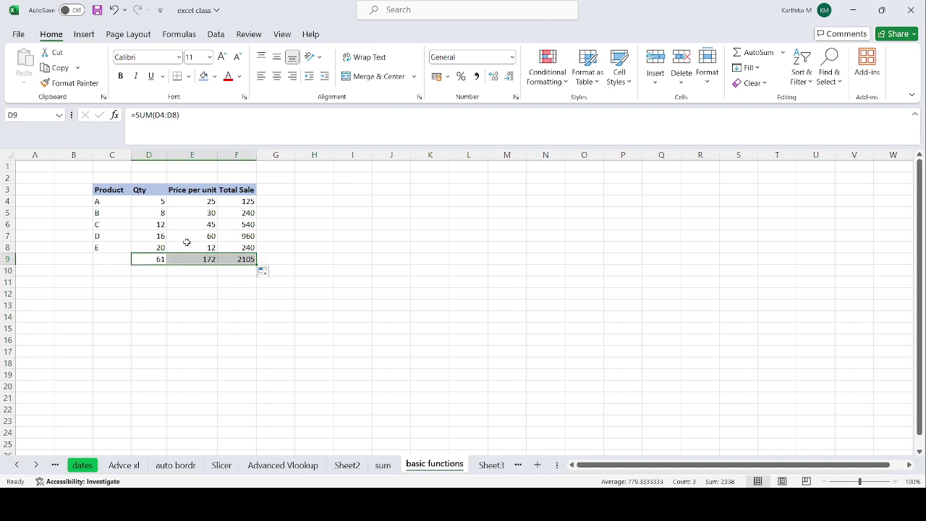
click(150, 260)
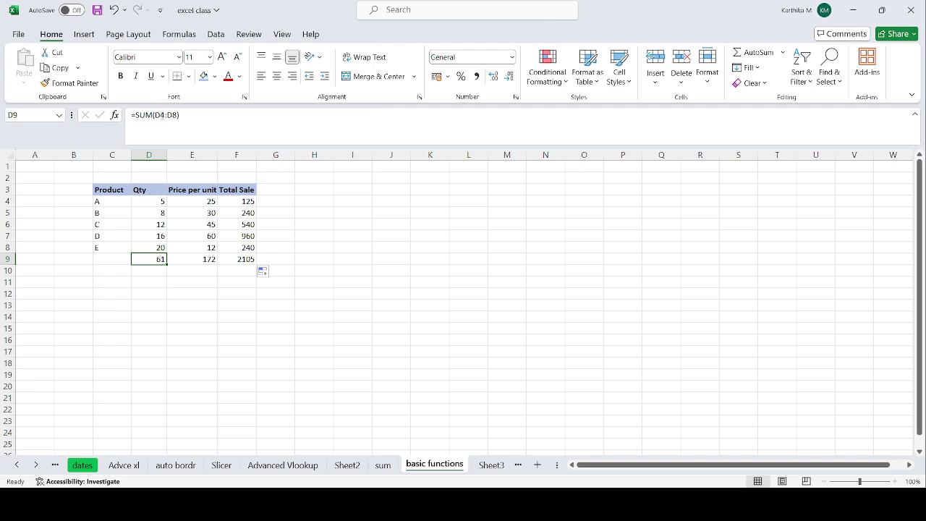
click(202, 259)
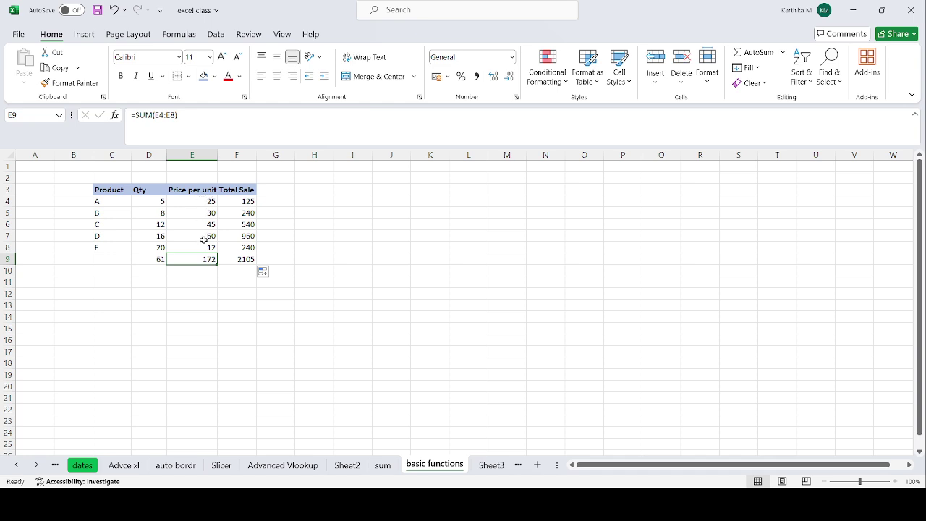
click(245, 260)
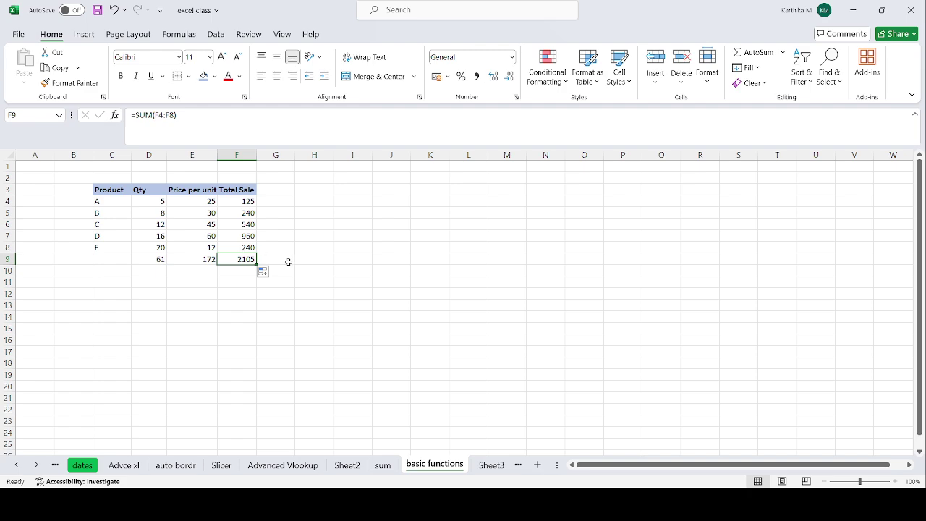
click(8, 259)
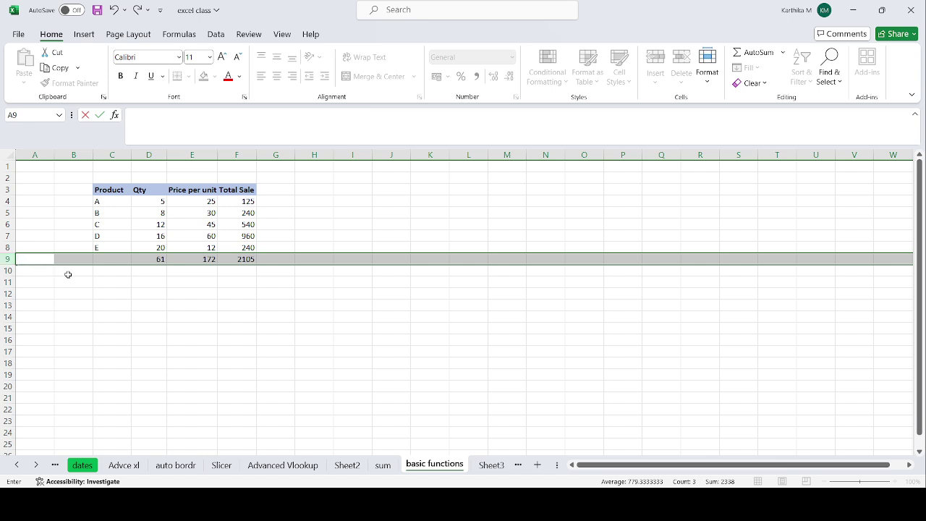
click(210, 296)
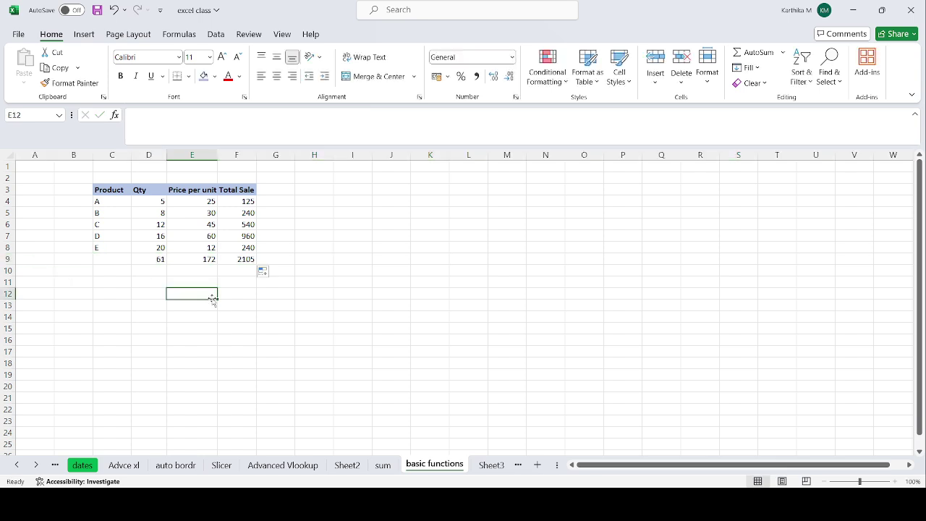
click(8, 270)
click(8, 259)
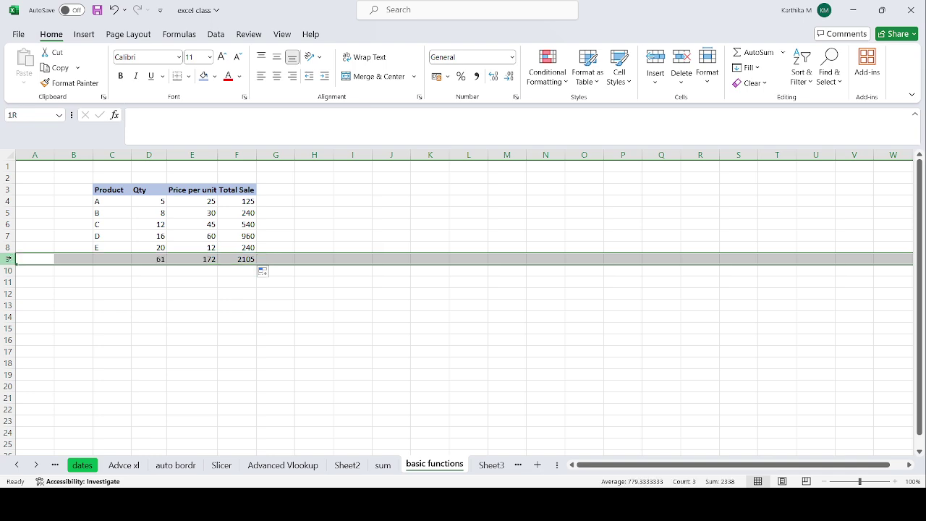
click(401, 269)
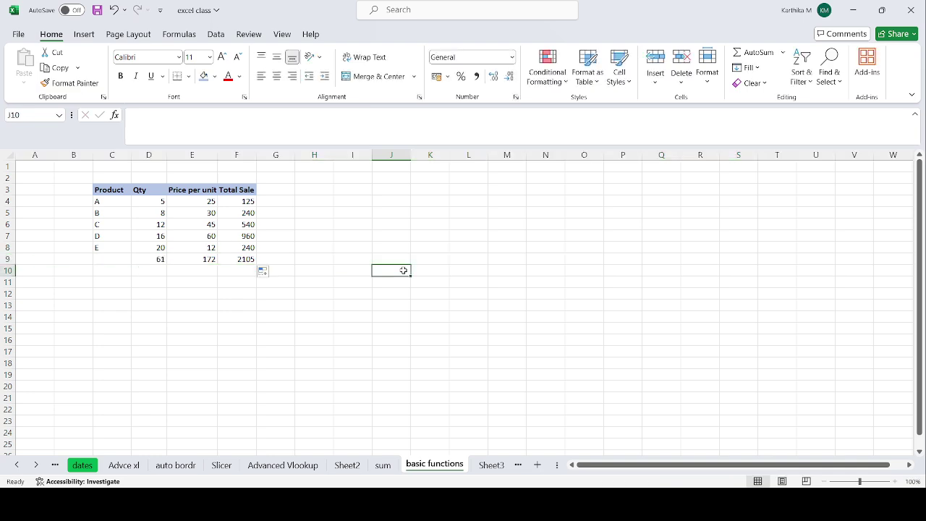
- Delete the three column totals in D9:F9
click(176, 260)
click(149, 259)
drag(150, 259, 232, 261)
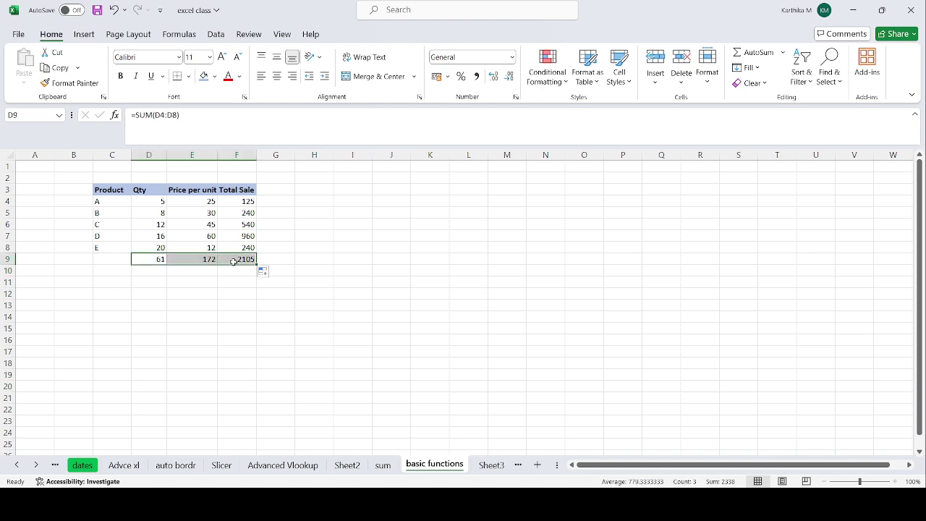
key(Delete)
click(368, 246)
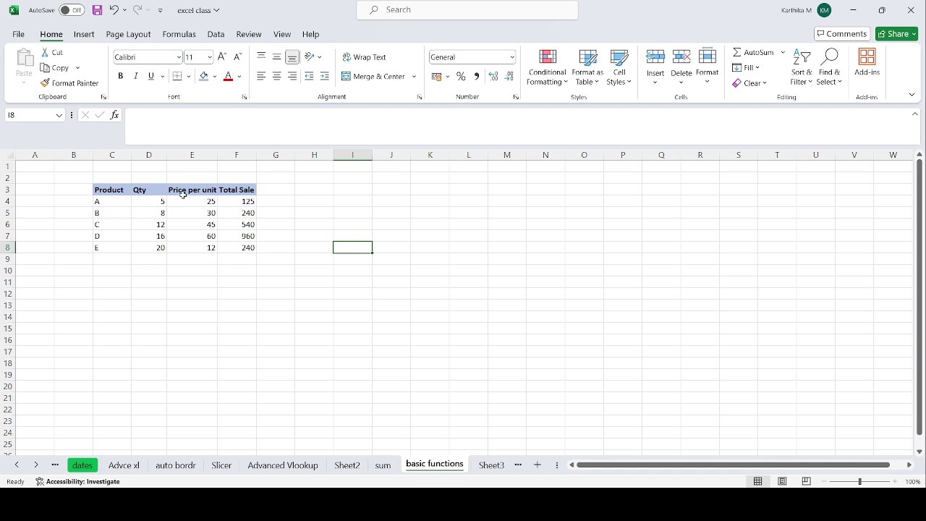
- Insert sum totals for Qty, Price per unit and Total Sale in D9:F9 in one operation with AutoSum
click(140, 259)
drag(141, 259, 250, 258)
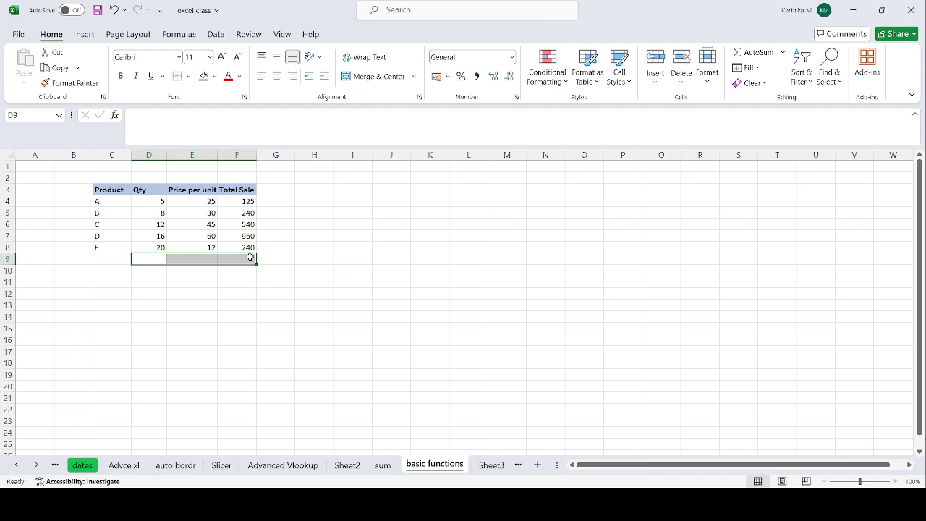
key(alt+equal)
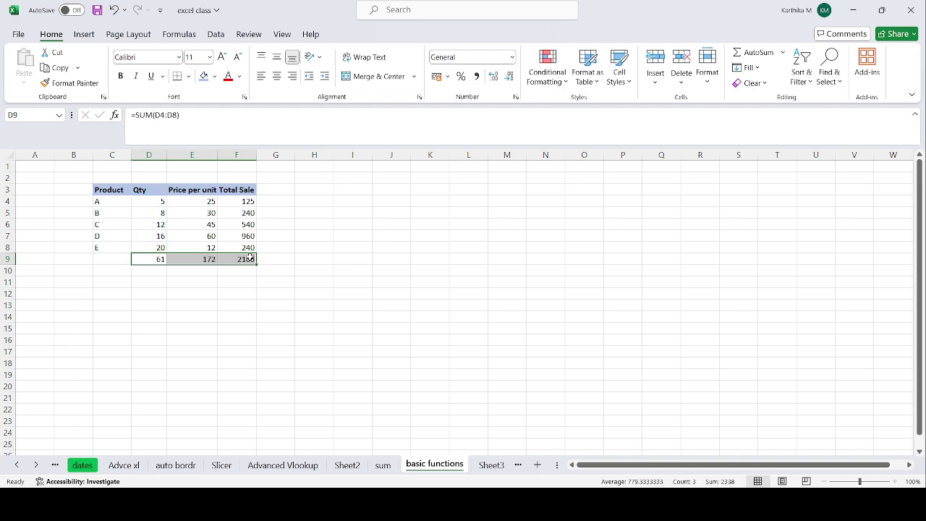
click(407, 263)
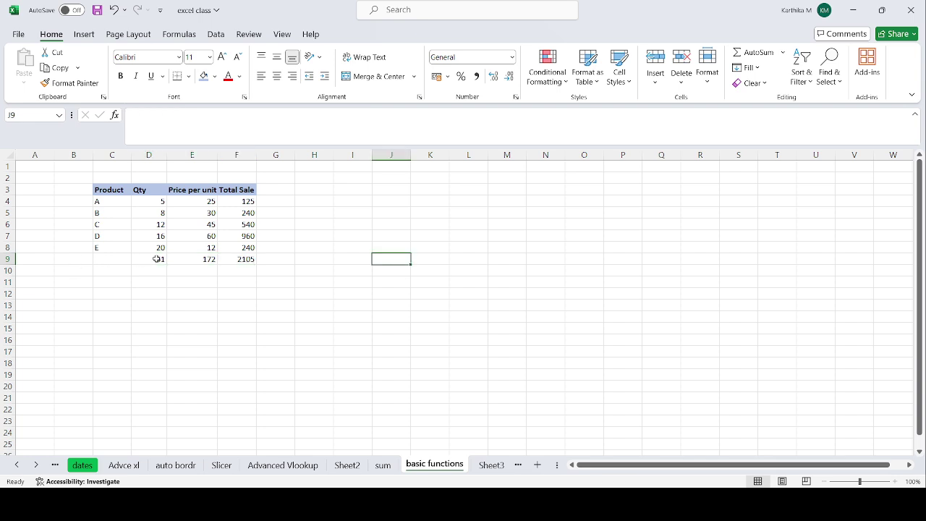
- Enter the text note ALT+= in cell E12 below the table
click(194, 299)
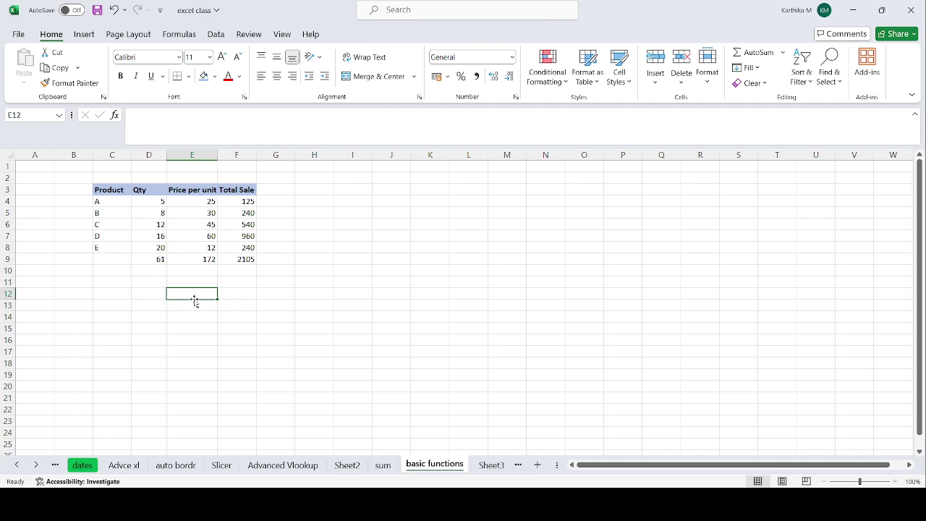
text(ALT)
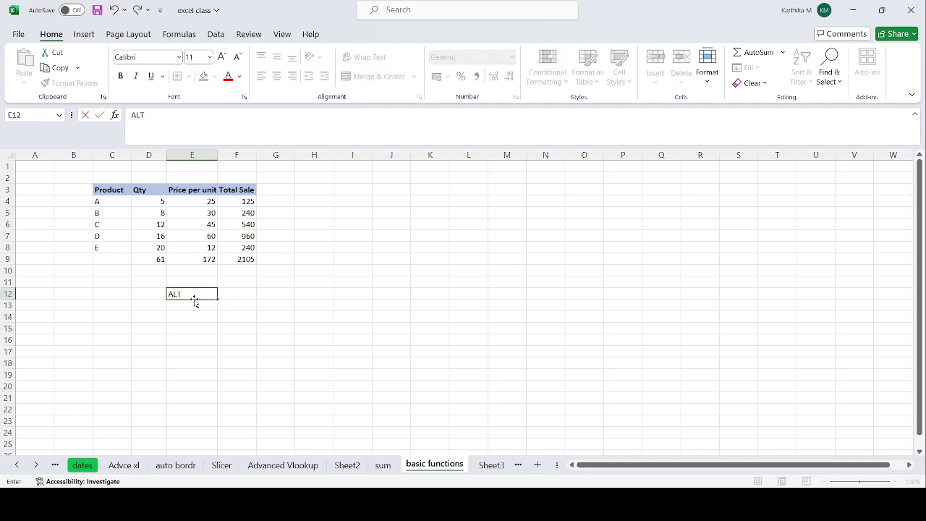
text(+=)
key(Return)
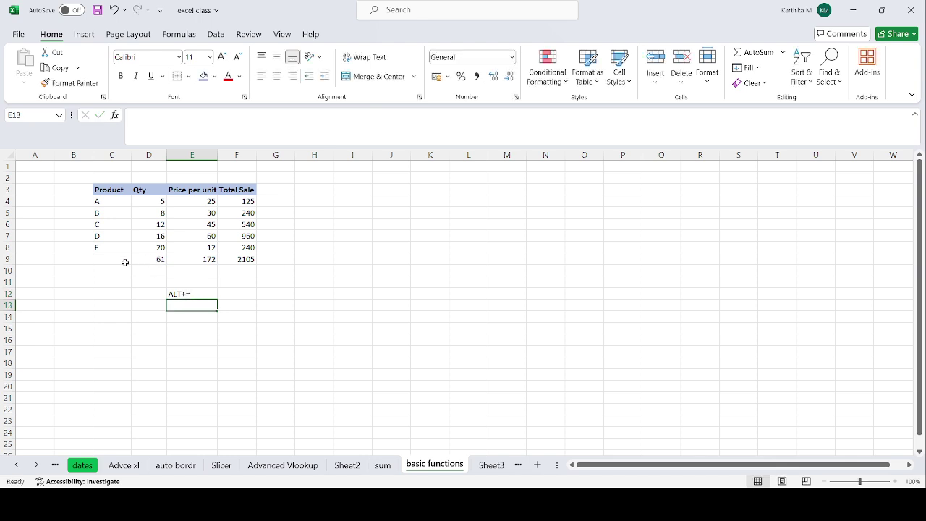
- Clear the contents of the entire row 9, keeping the note in E12
click(6, 259)
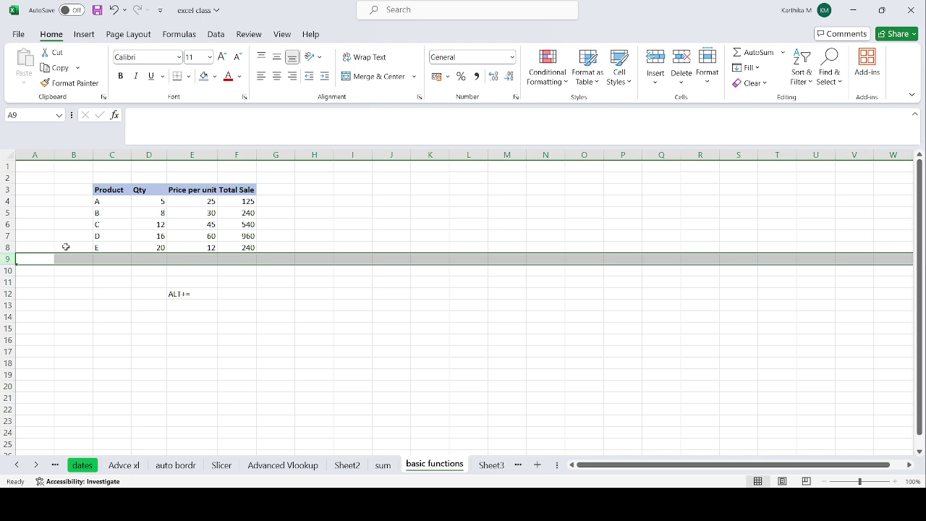
key(Delete)
click(168, 248)
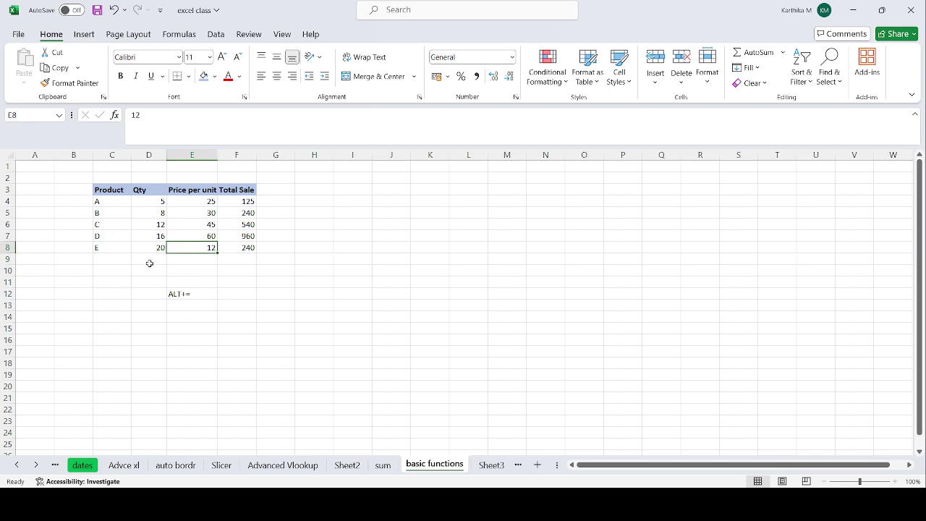
- Apply AutoSum to the empty range D9:F9 again to total all three numeric columns
drag(154, 258, 246, 255)
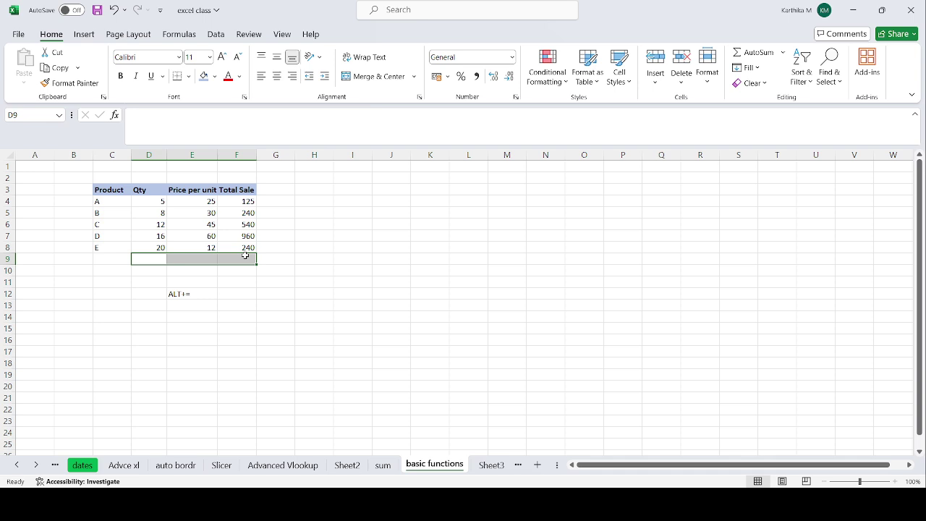
key(alt+equal)
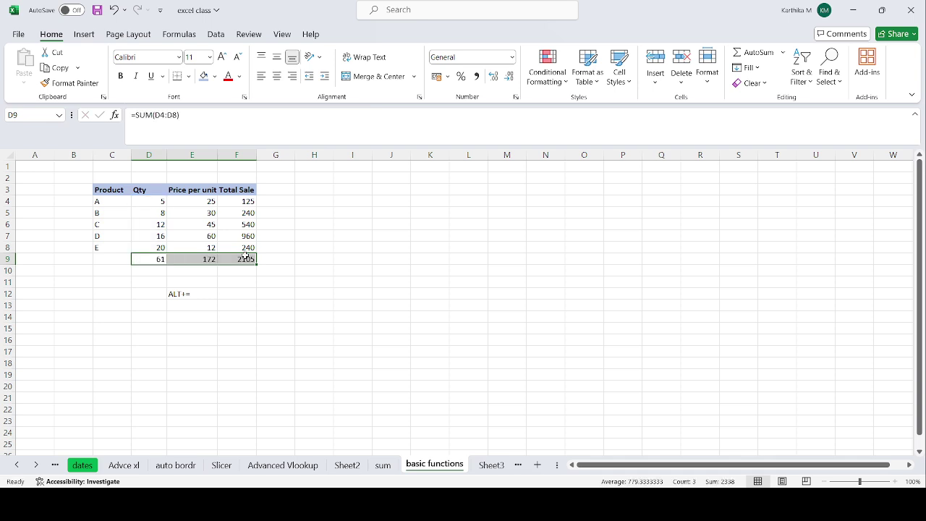
key(Tab)
click(304, 247)
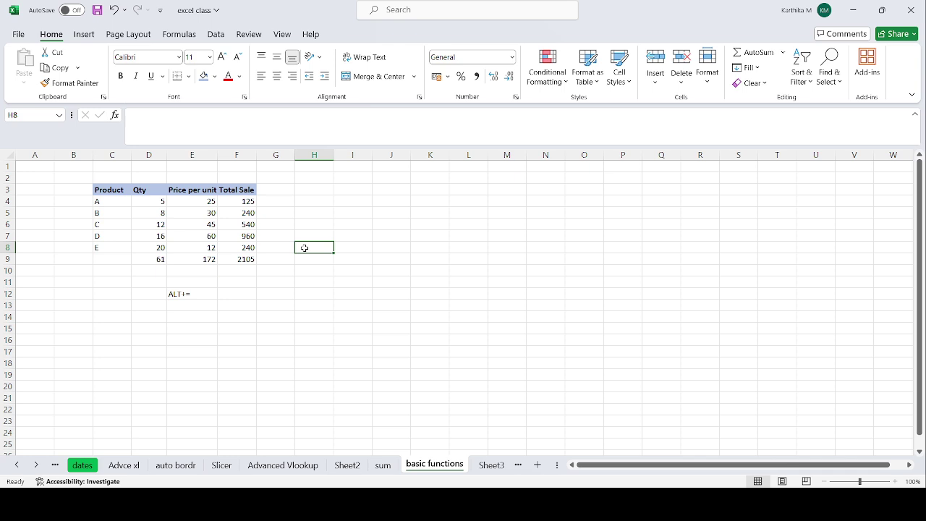